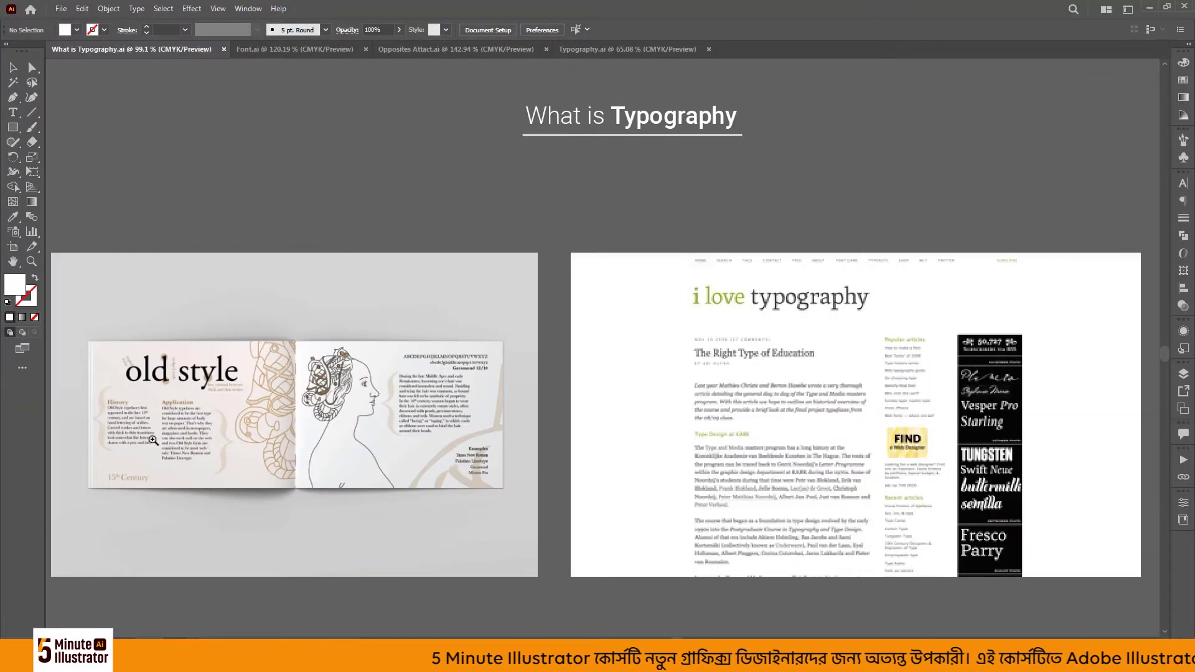
Step: Drag-zoom onto the old style book spread sample in What is Typography.ai
{"action": "mouse_move", "coordinate": [160, 445]}
{"action": "left_mouse_down"}
{"action": "mouse_move", "coordinate": [247, 463]}
{"action": "mouse_move", "coordinate": [364, 405]}
{"action": "left_mouse_up"}
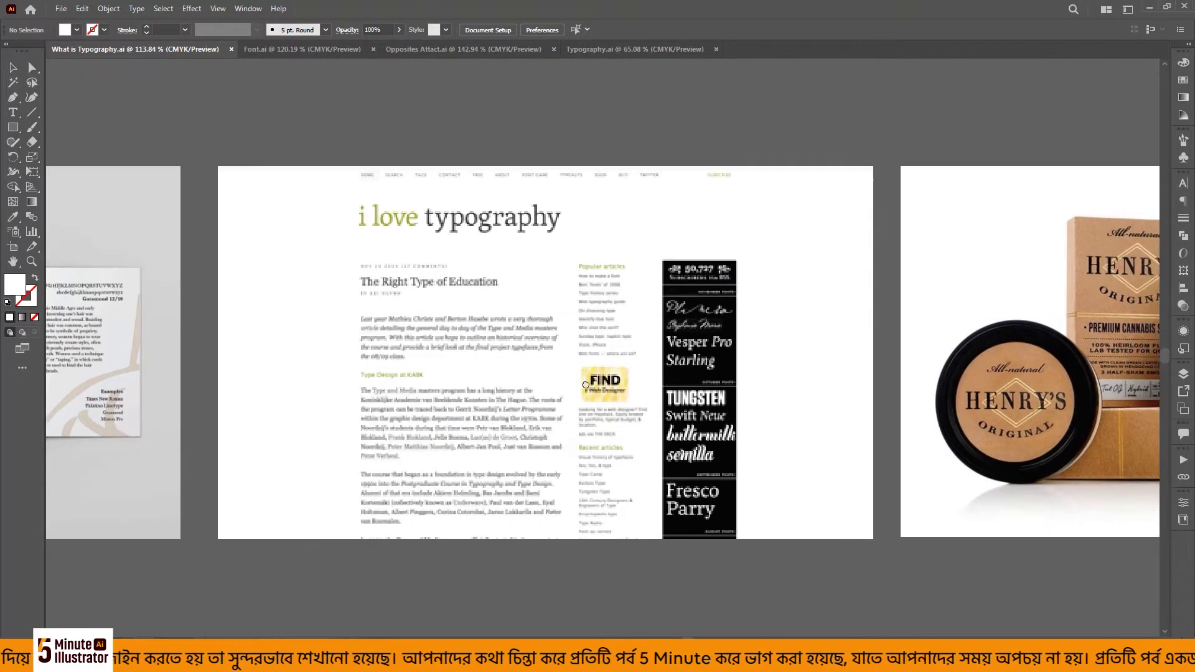
Step: Pan past the 'i love typography' web page to the Henry's packaging artboard
{"action": "left_click_drag", "start_coordinate": [585, 384], "coordinate": [543, 381]}
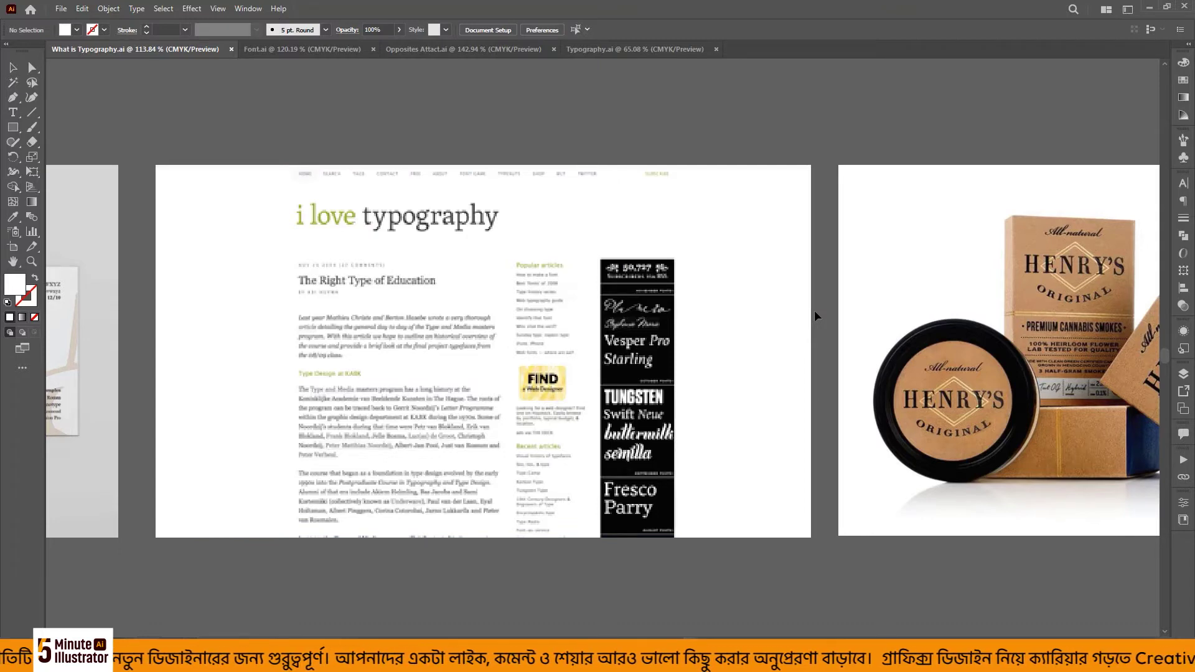
{"action": "mouse_move", "coordinate": [927, 312]}
{"action": "left_mouse_down"}
{"action": "mouse_move", "coordinate": [848, 322]}
{"action": "mouse_move", "coordinate": [375, 282]}
{"action": "left_mouse_up"}
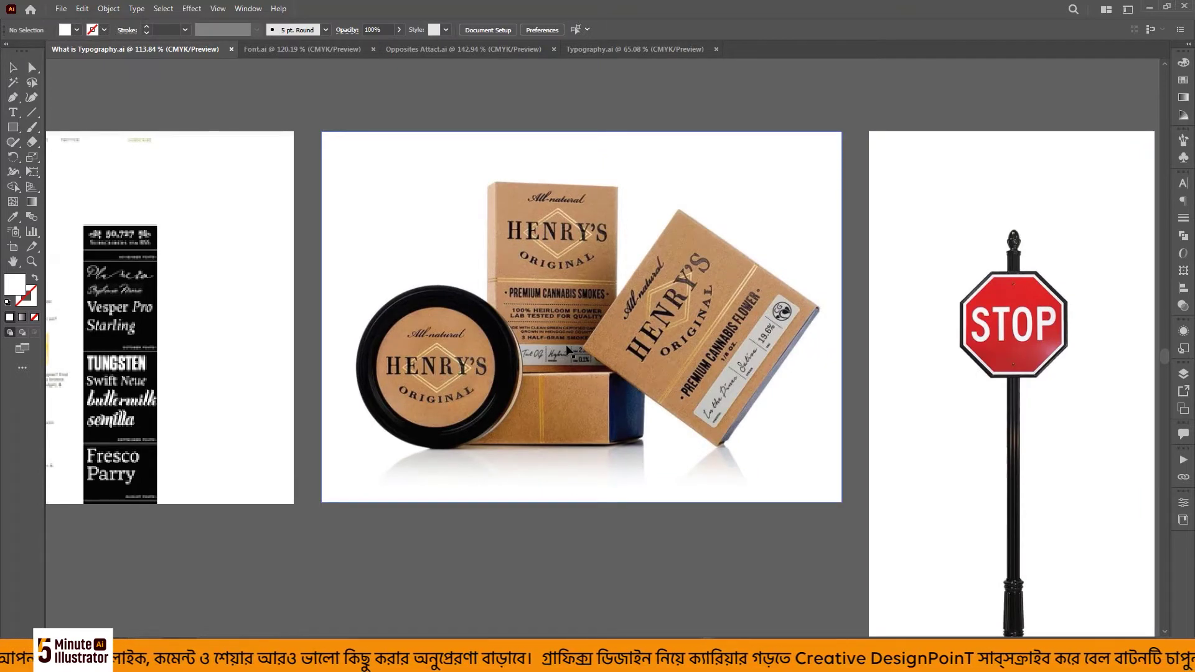
Step: Pan over to the Henry's and STOP sign artboards
{"action": "left_click_drag", "start_coordinate": [673, 324], "coordinate": [431, 298]}
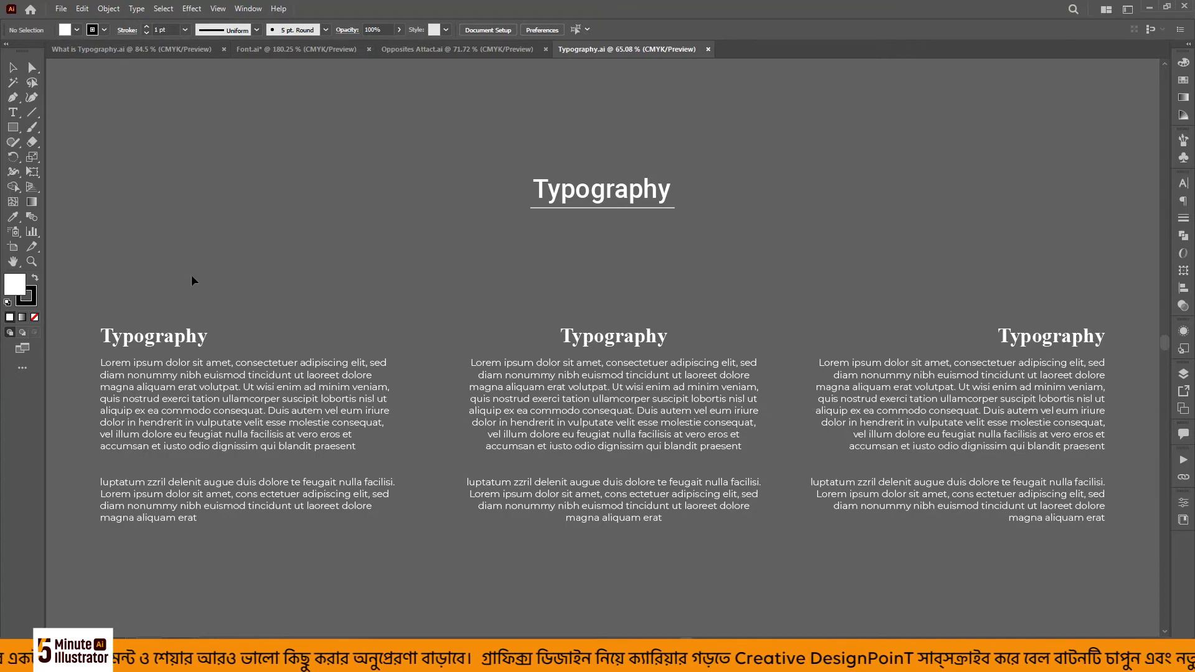
{"action": "left_click_drag", "start_coordinate": [115, 269], "coordinate": [1074, 445]}
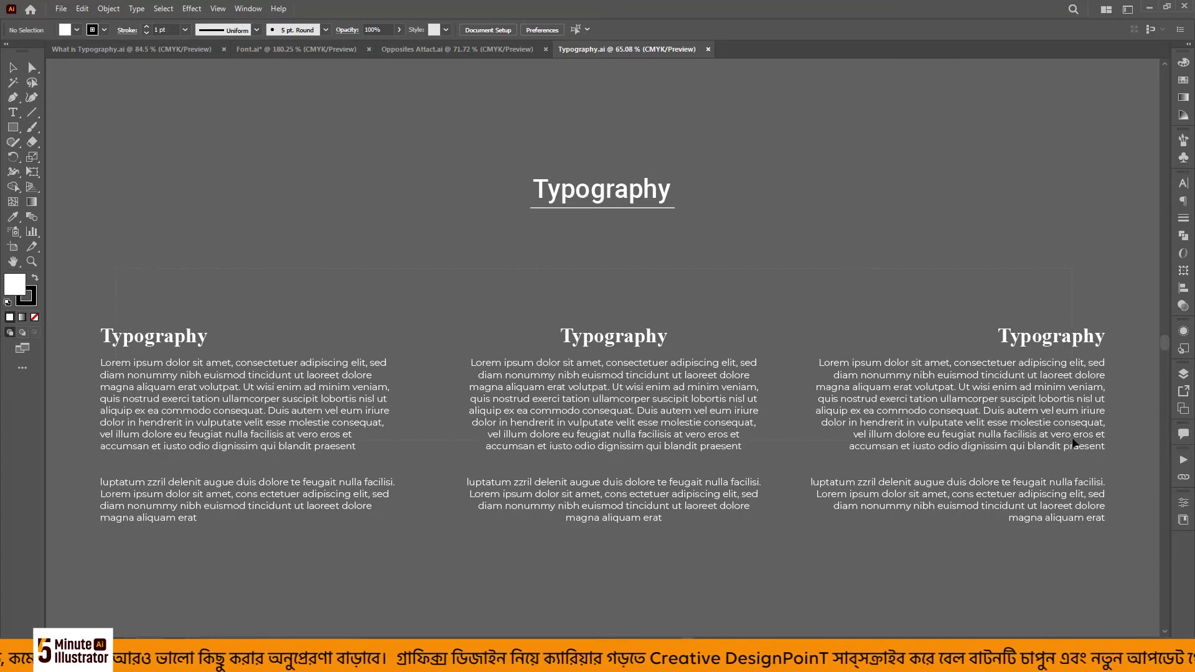
{"action": "left_click", "coordinate": [238, 283]}
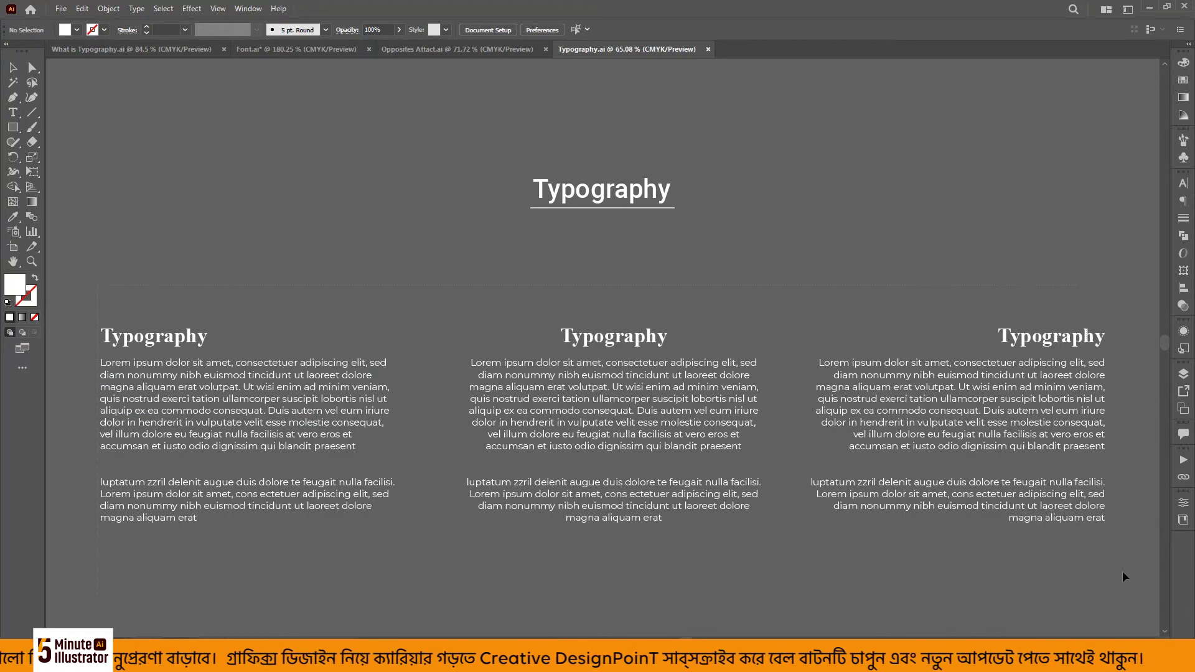
{"action": "key", "text": "ctrl+a"}
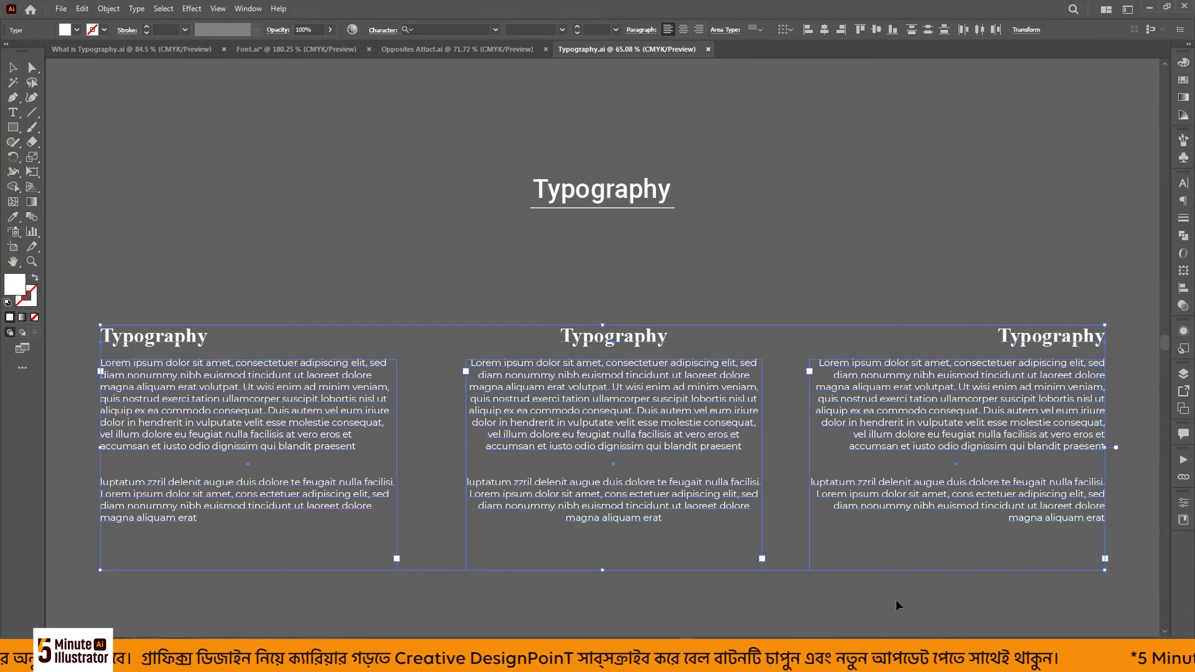
{"action": "left_click", "coordinate": [894, 596]}
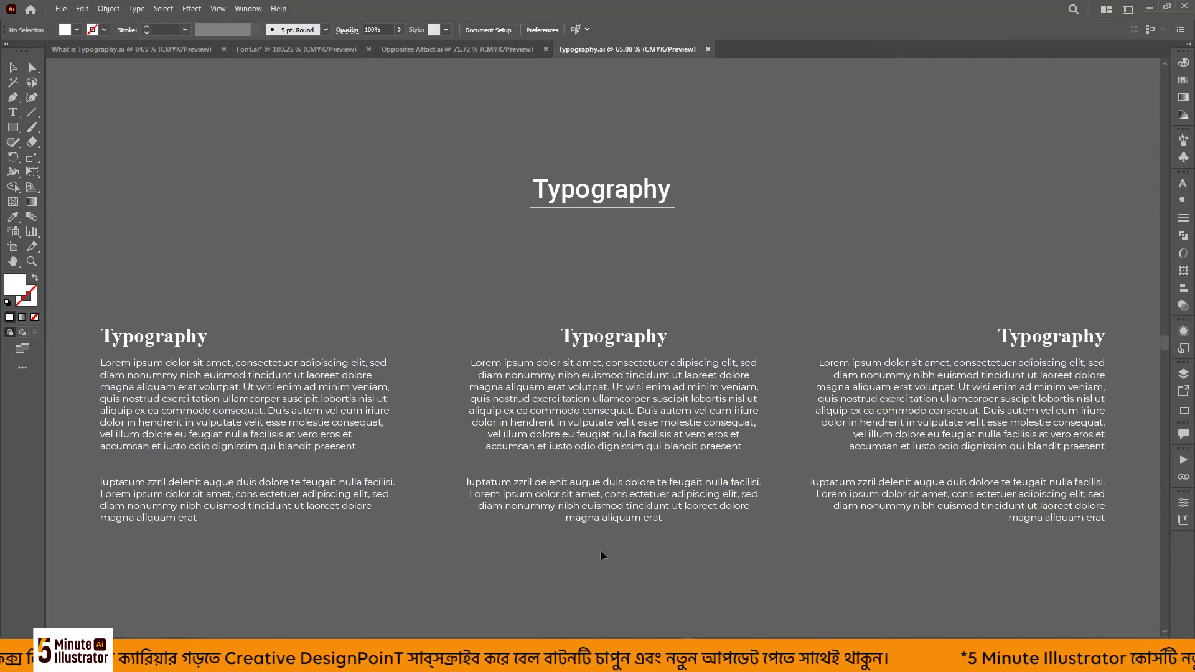
{"action": "key", "text": "ctrl+v"}
{"action": "left_click_drag", "start_coordinate": [595, 275], "coordinate": [594, 267]}
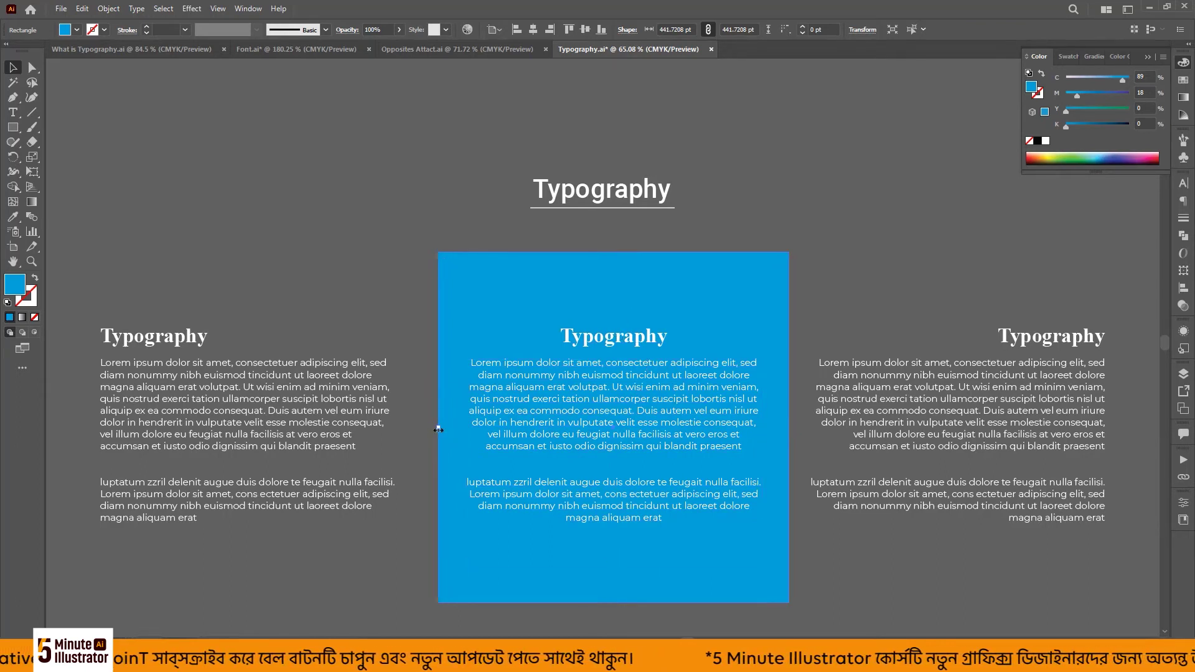
{"action": "left_click_drag", "start_coordinate": [440, 429], "coordinate": [309, 430]}
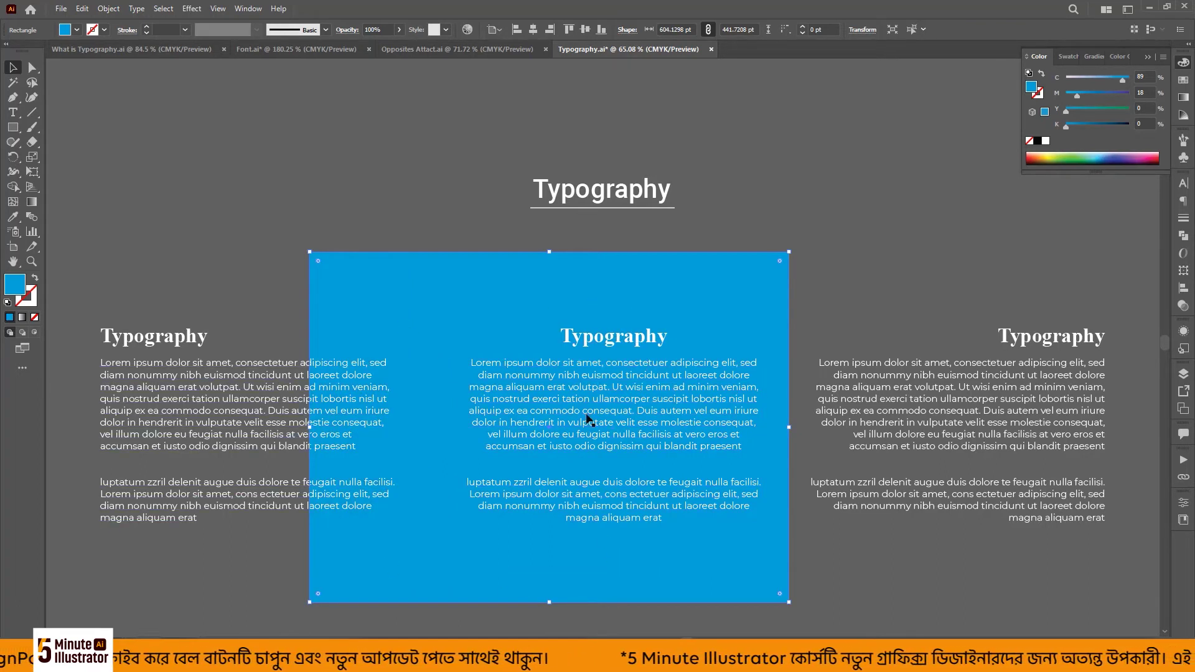
{"action": "mouse_move", "coordinate": [587, 301]}
{"action": "left_mouse_down"}
{"action": "mouse_move", "coordinate": [1015, 283]}
{"action": "mouse_move", "coordinate": [447, 290]}
{"action": "left_mouse_up"}
{"action": "left_click_drag", "start_coordinate": [363, 291], "coordinate": [592, 287]}
{"action": "key", "text": "Delete"}
{"action": "scroll", "coordinate": [626, 404], "scroll_direction": "down", "scroll_amount": 1}
Step: Scroll down past the poster to the Leading, Tracking, Kerning and Hirarchy row
{"action": "scroll", "coordinate": [623, 401], "scroll_direction": "down", "scroll_amount": 5}
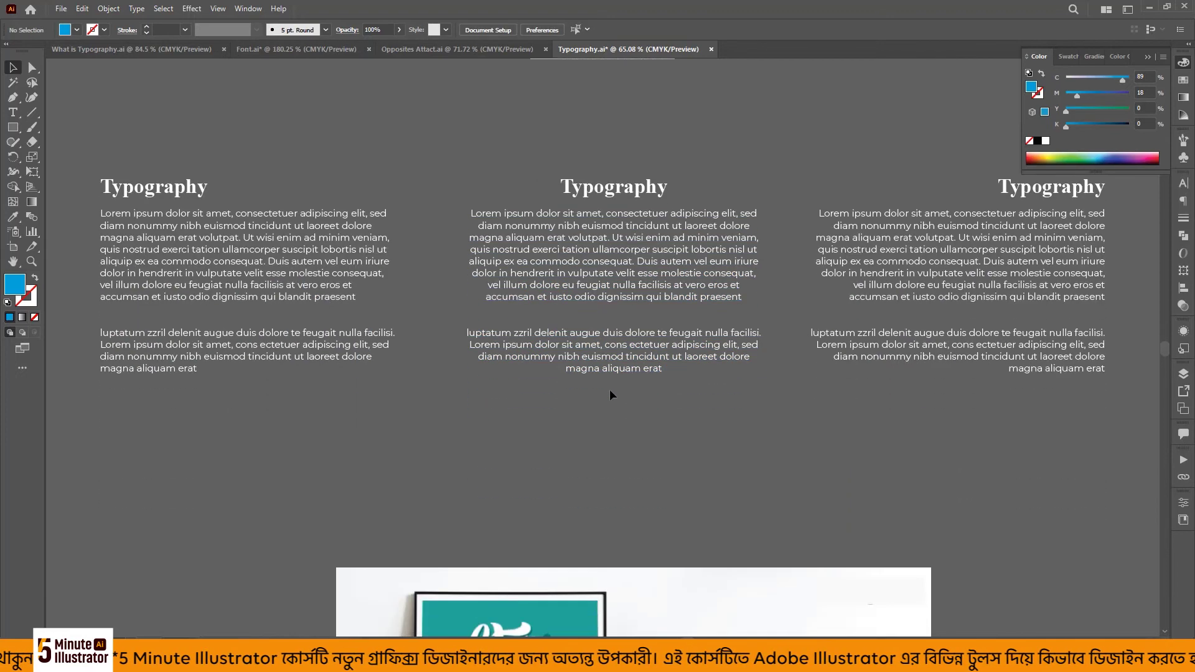
{"action": "scroll", "coordinate": [610, 395], "scroll_direction": "down", "scroll_amount": 5}
{"action": "scroll", "coordinate": [604, 392], "scroll_direction": "down", "scroll_amount": 5}
{"action": "scroll", "coordinate": [602, 391], "scroll_direction": "down", "scroll_amount": 4}
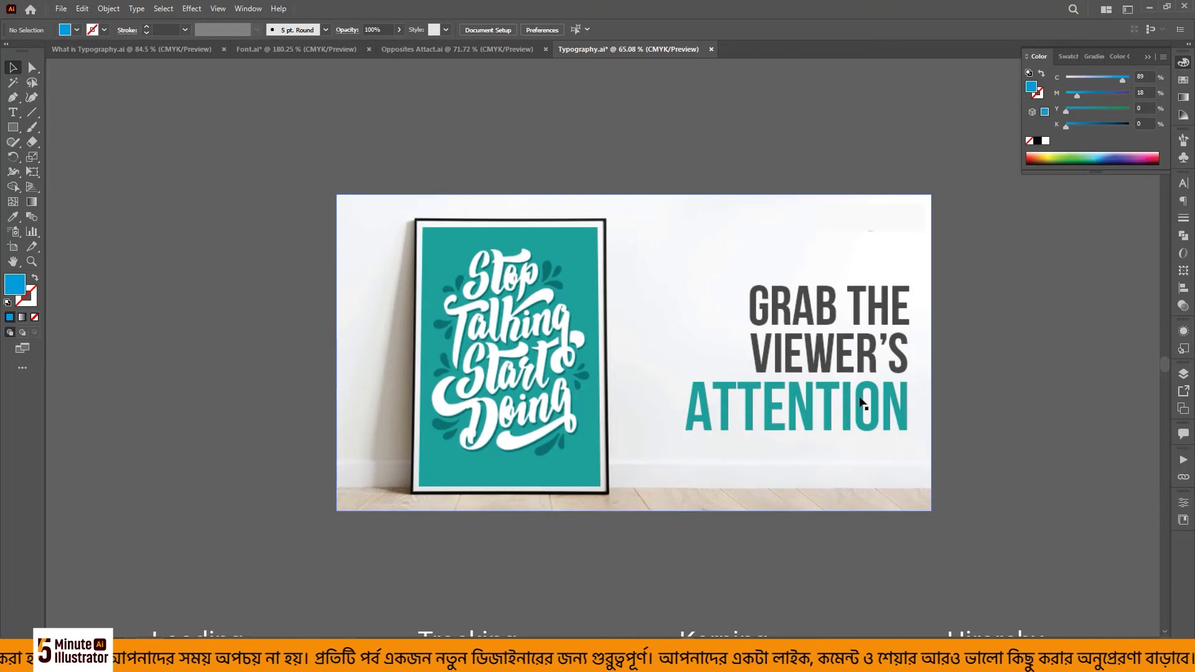
{"action": "scroll", "coordinate": [390, 527], "scroll_direction": "down", "scroll_amount": 5}
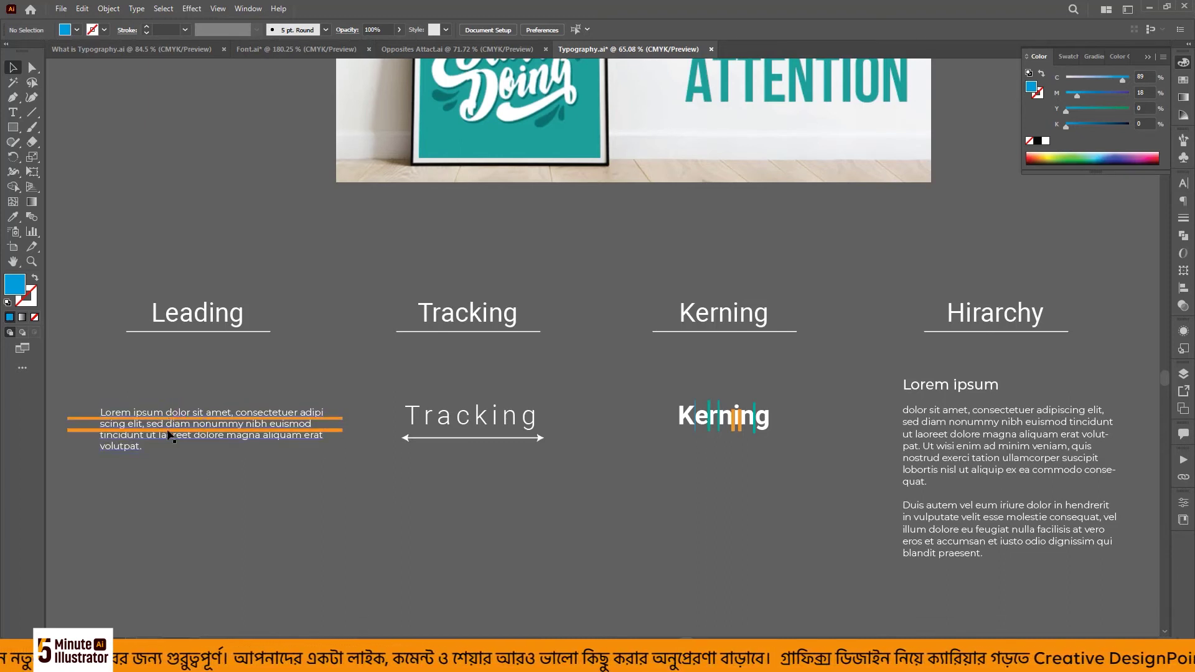
Step: Reset the fill to white and view the Tracking text's character settings
{"action": "left_click", "coordinate": [274, 414]}
{"action": "left_click", "coordinate": [200, 379]}
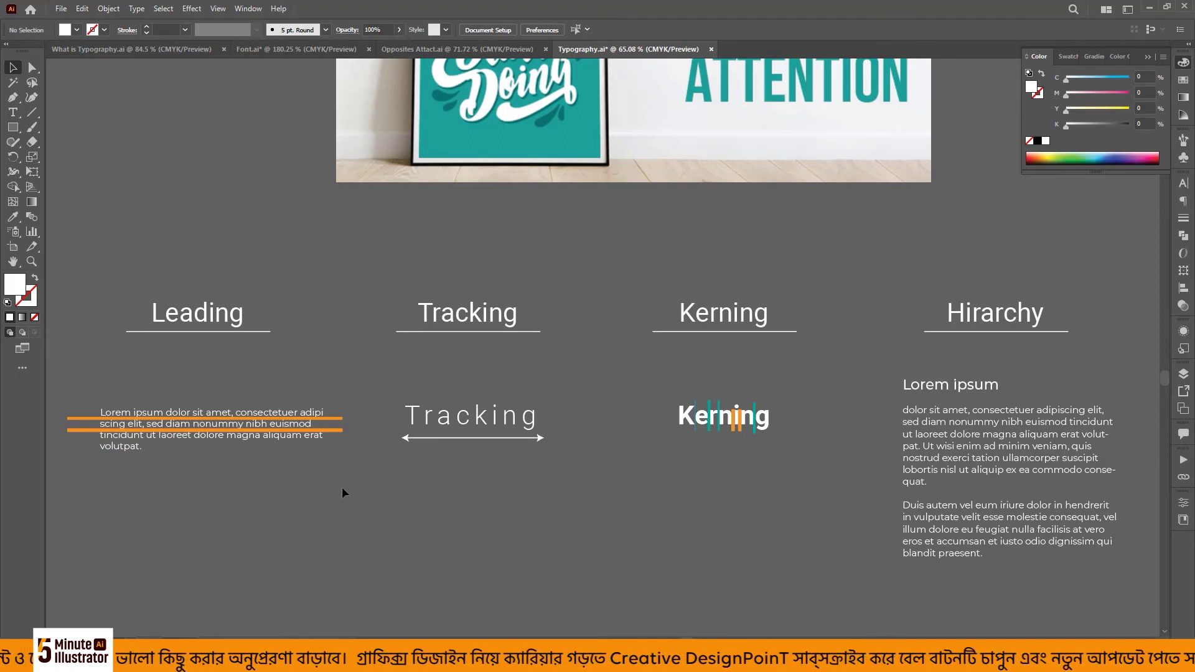
{"action": "left_click", "coordinate": [485, 427]}
{"action": "key", "text": "ctrl+t"}
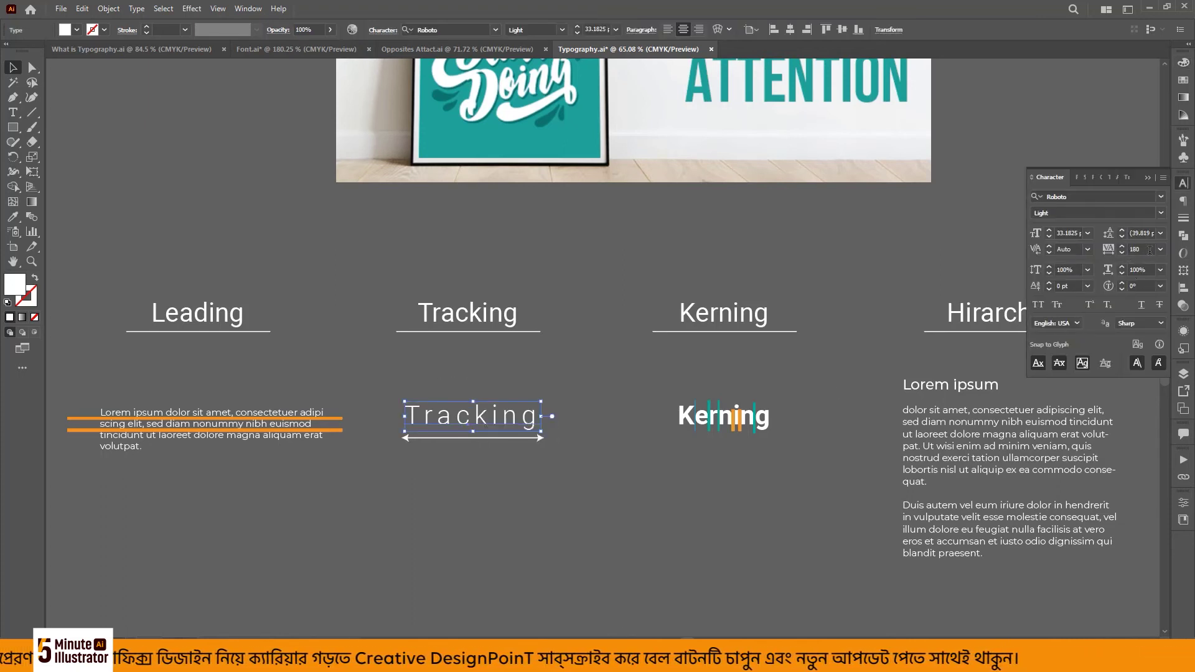
{"action": "left_click", "coordinate": [764, 495]}
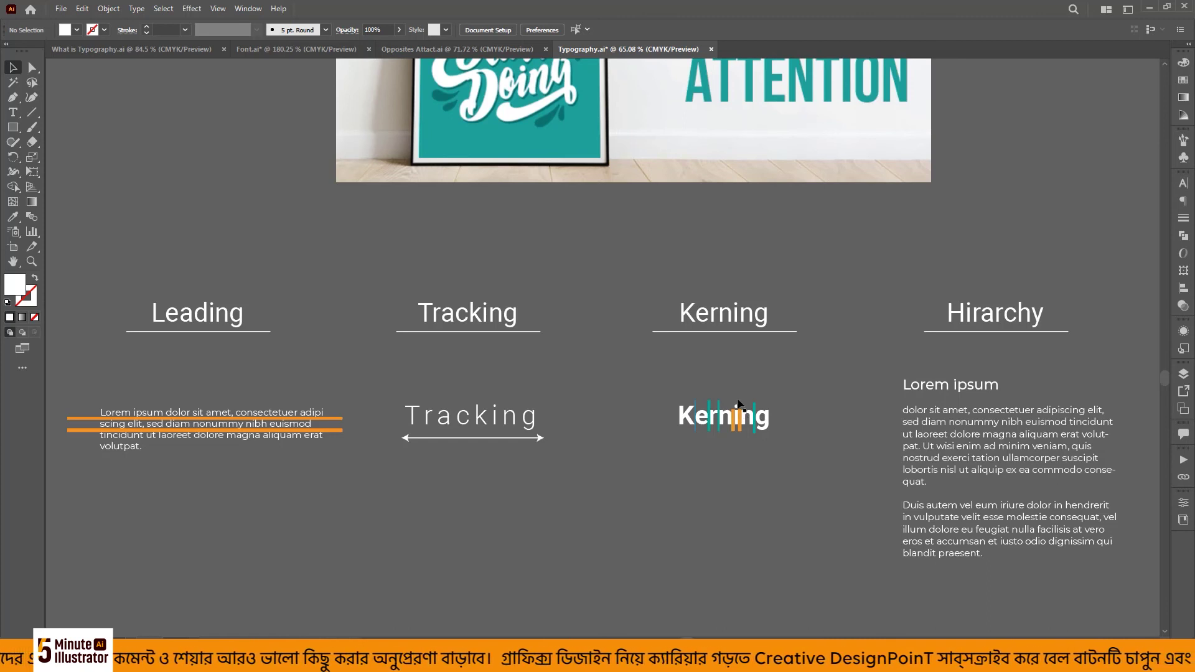
Step: Select, then deselect, the Kerning example and the Lorem ipsum hierarchy text
{"action": "left_click_drag", "start_coordinate": [700, 281], "coordinate": [731, 539]}
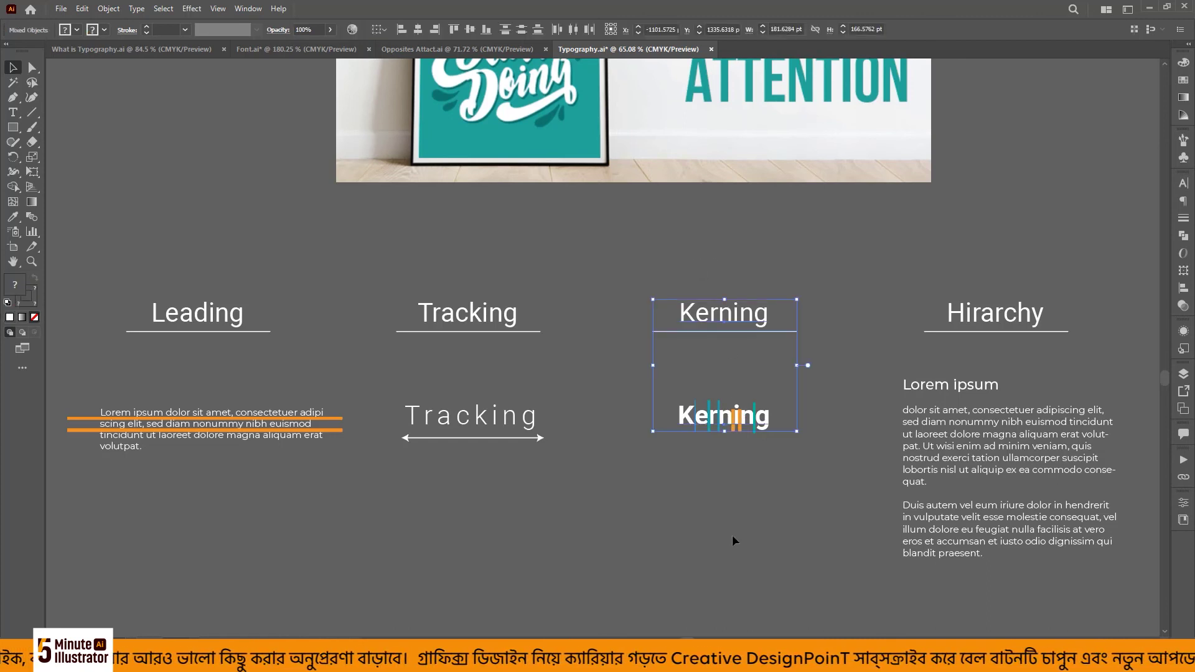
{"action": "left_click", "coordinate": [732, 538]}
{"action": "left_click", "coordinate": [1011, 551]}
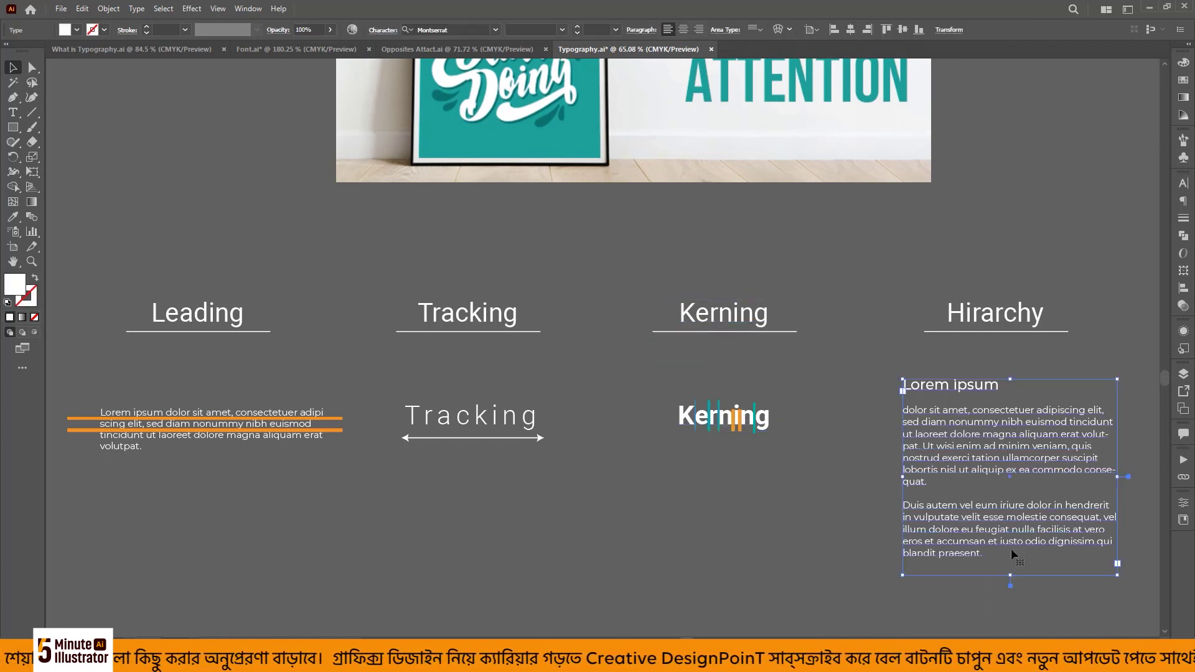
{"action": "left_click", "coordinate": [995, 601]}
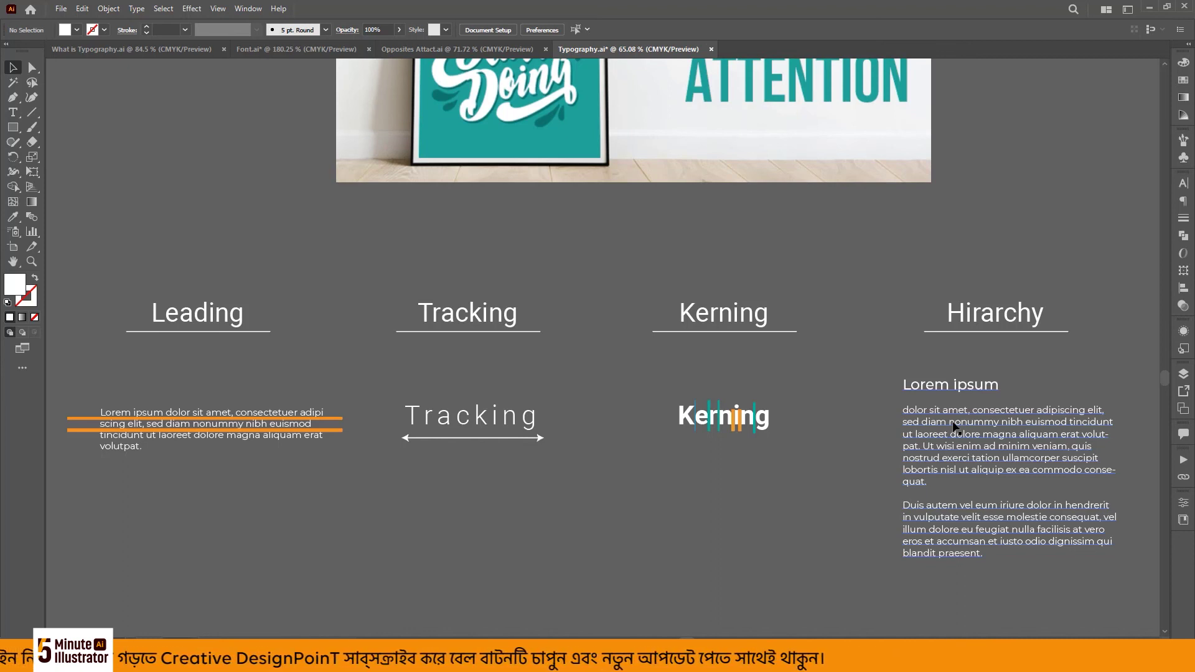
Step: Scroll down to the colourful gradient 'hello' lettering artboard
{"action": "scroll", "coordinate": [814, 397], "scroll_direction": "down", "scroll_amount": 5}
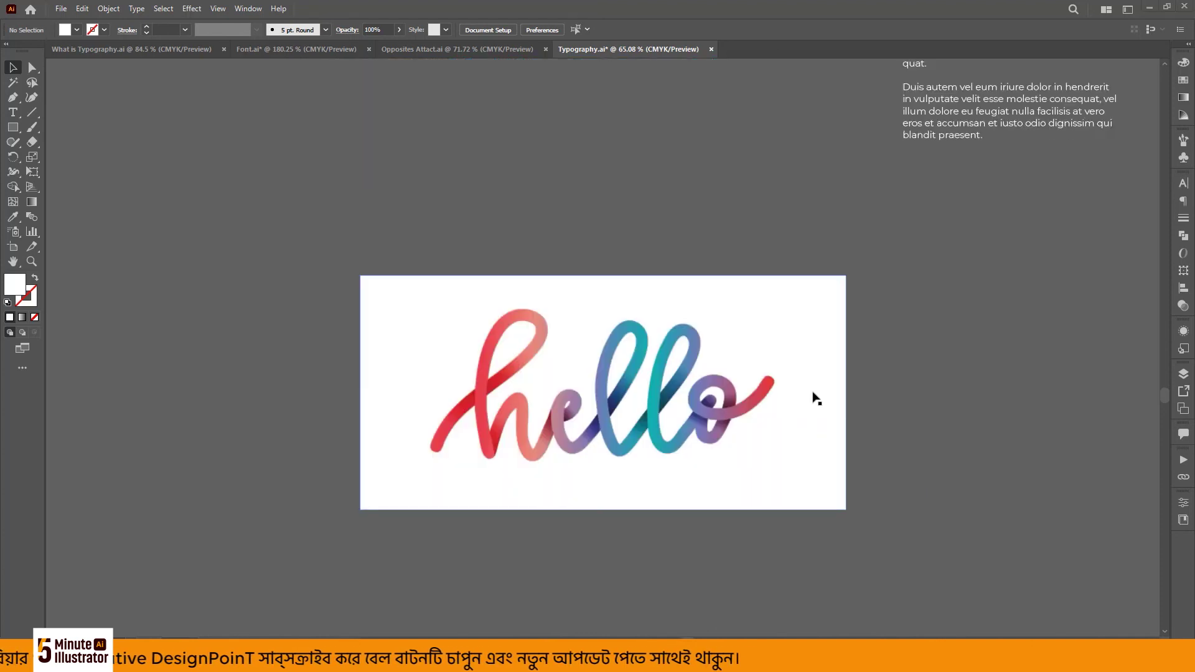